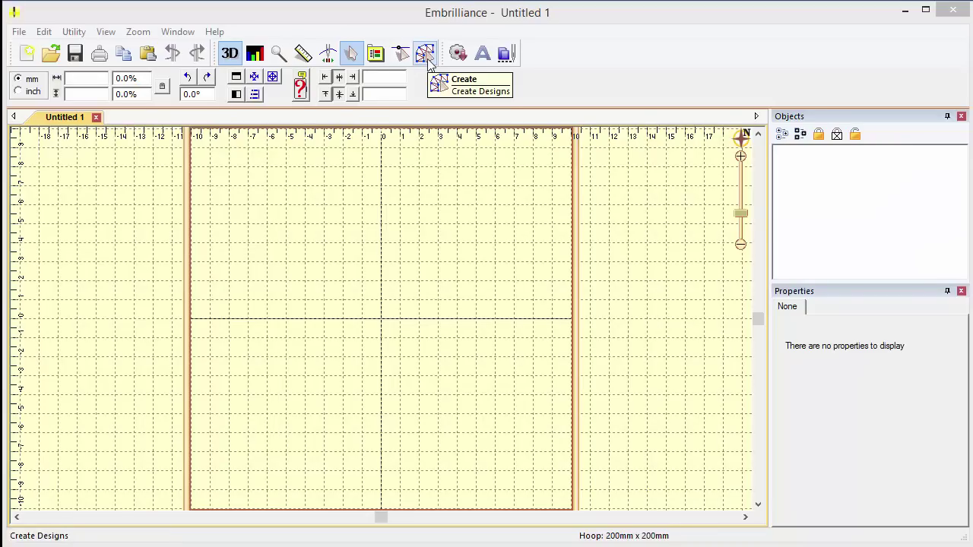
Turn on Create Designs mode so the image, draw and stitch tools appear above the hoop
{"action": "left_click", "coordinate": [425, 55]}
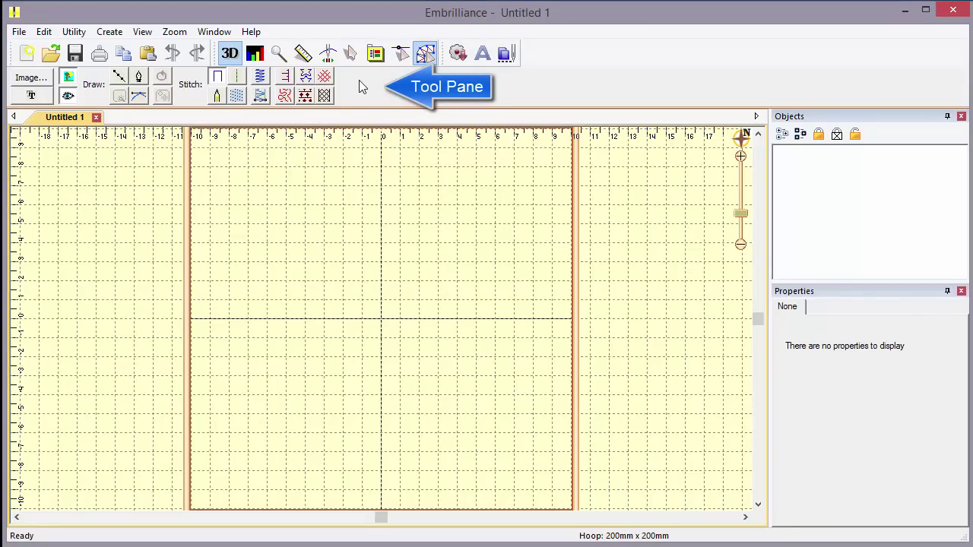
Import SnowmanL1L1.jpg into the hoop, select it and zoom to fill the view
{"action": "left_click", "coordinate": [50, 81]}
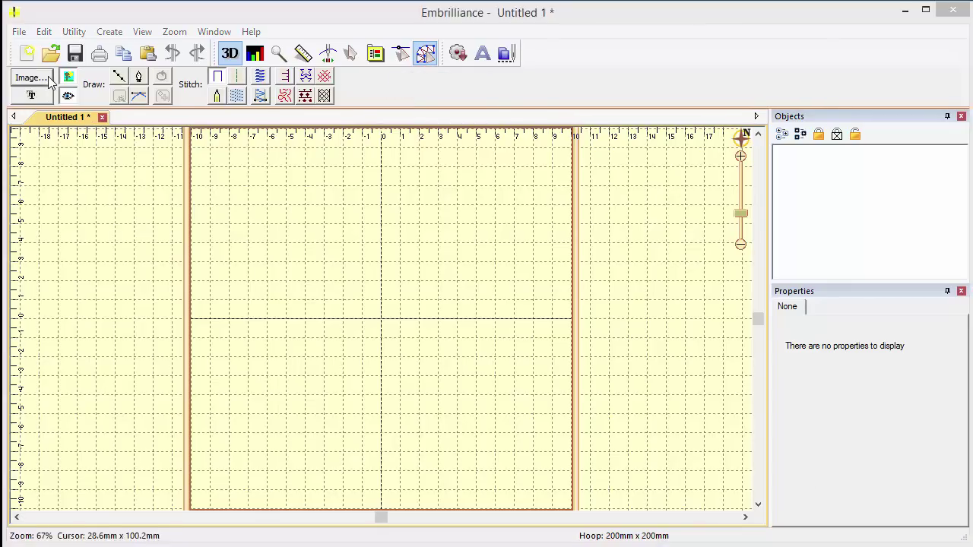
{"action": "left_click", "coordinate": [410, 211]}
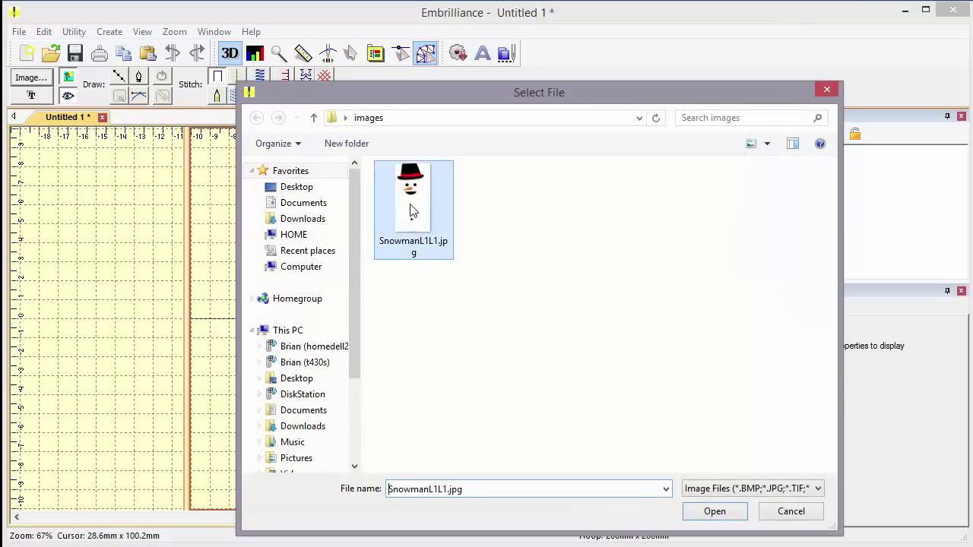
{"action": "left_click", "coordinate": [728, 514]}
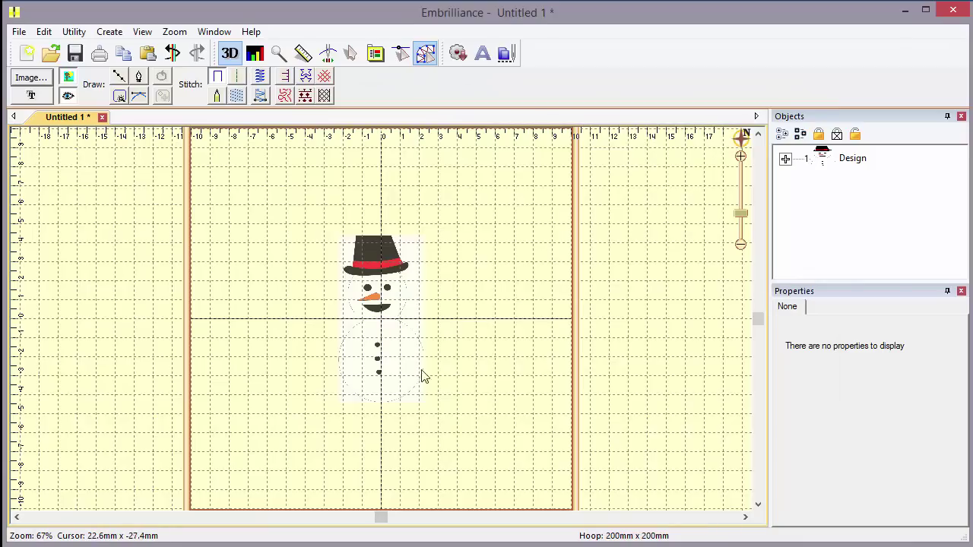
{"action": "left_click", "coordinate": [405, 372]}
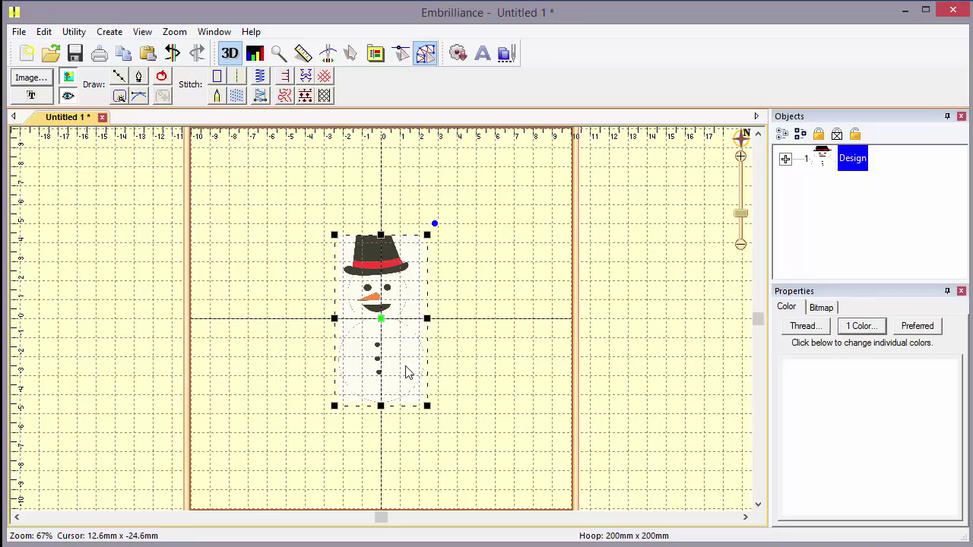
{"action": "key", "text": "s"}
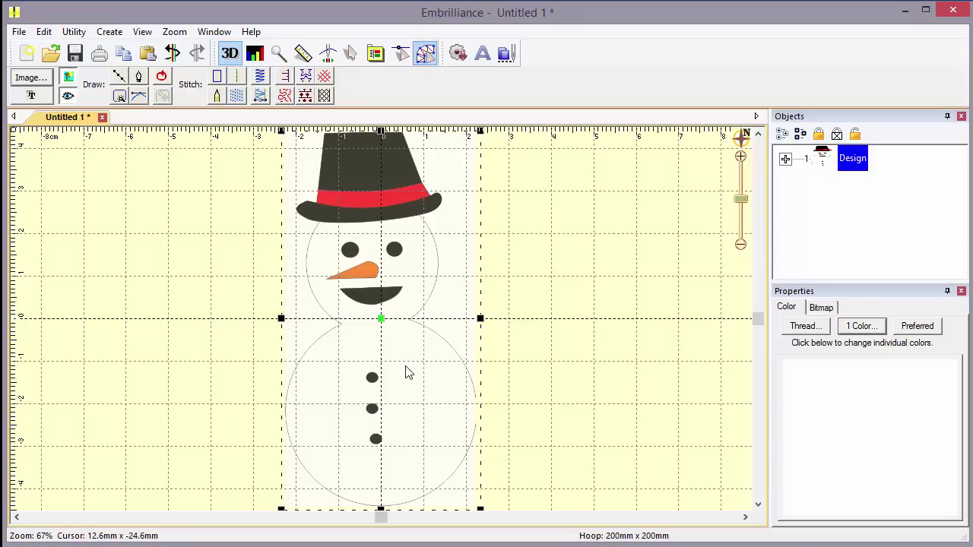
Use the Magic Wand to trace the snowman's body, three buttons, mouth and both eyes
{"action": "left_click", "coordinate": [119, 98]}
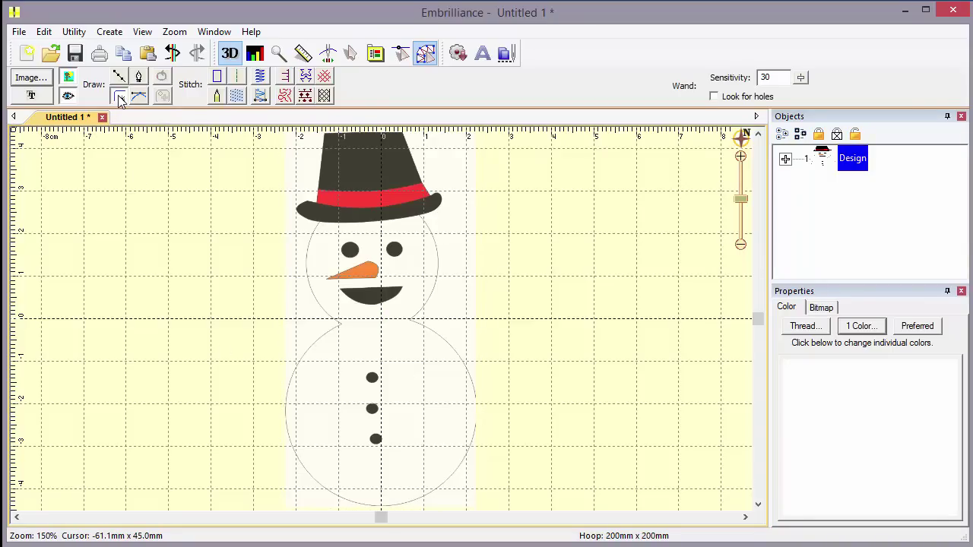
{"action": "left_click", "coordinate": [346, 376]}
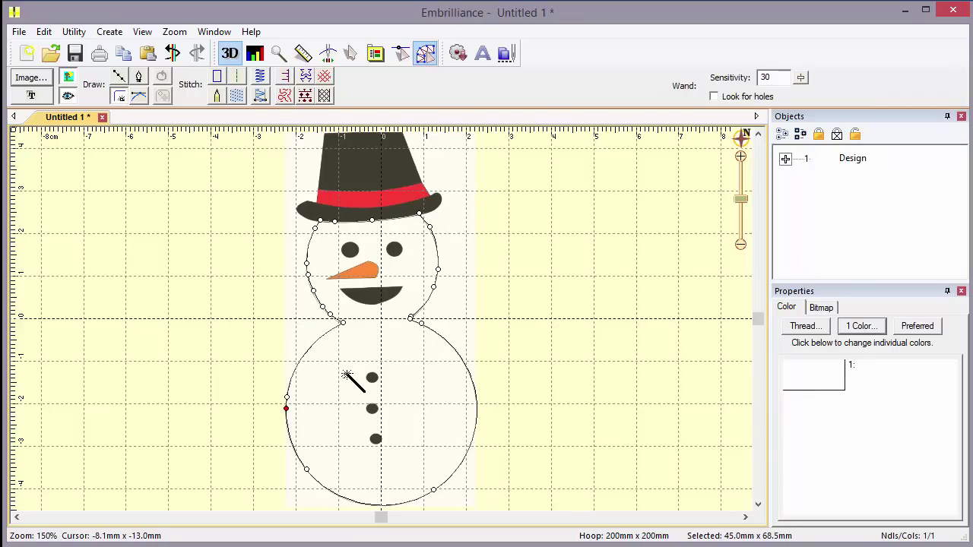
{"action": "left_click", "coordinate": [375, 439]}
{"action": "left_click", "coordinate": [371, 408]}
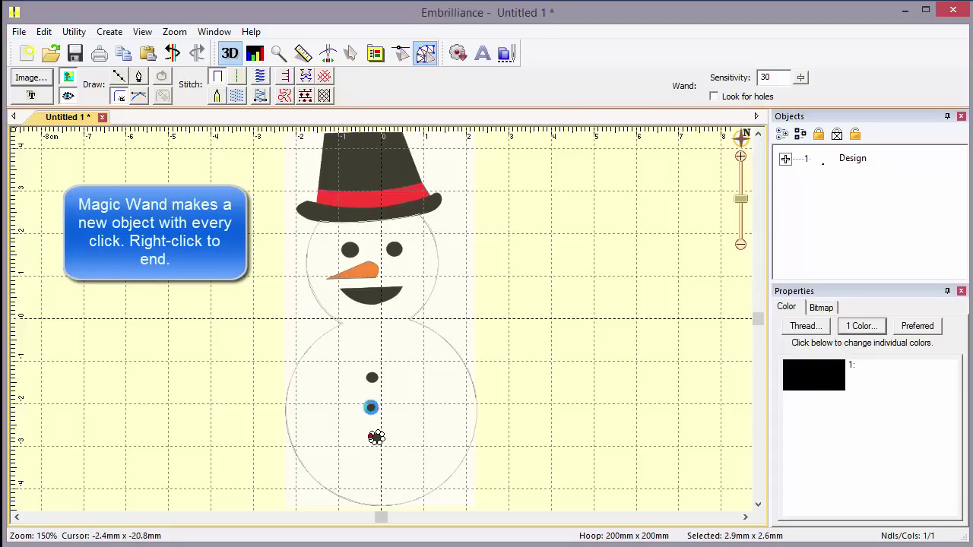
{"action": "left_click", "coordinate": [372, 378]}
{"action": "left_click", "coordinate": [386, 295]}
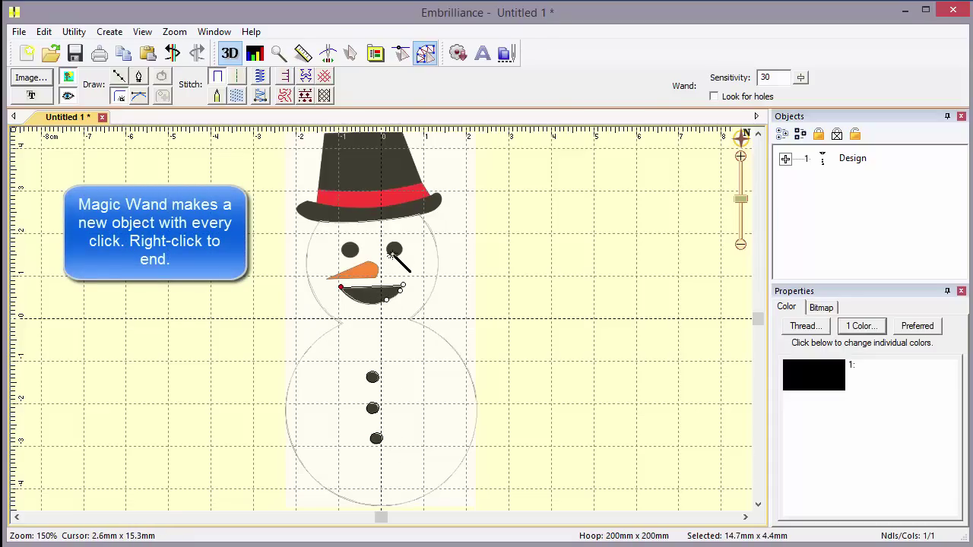
{"action": "left_click", "coordinate": [393, 249]}
{"action": "left_click", "coordinate": [350, 249]}
Trace the hat brim, hat crown, red hat band and carrot nose, then end the wand
{"action": "left_click", "coordinate": [362, 215]}
{"action": "left_click", "coordinate": [384, 164]}
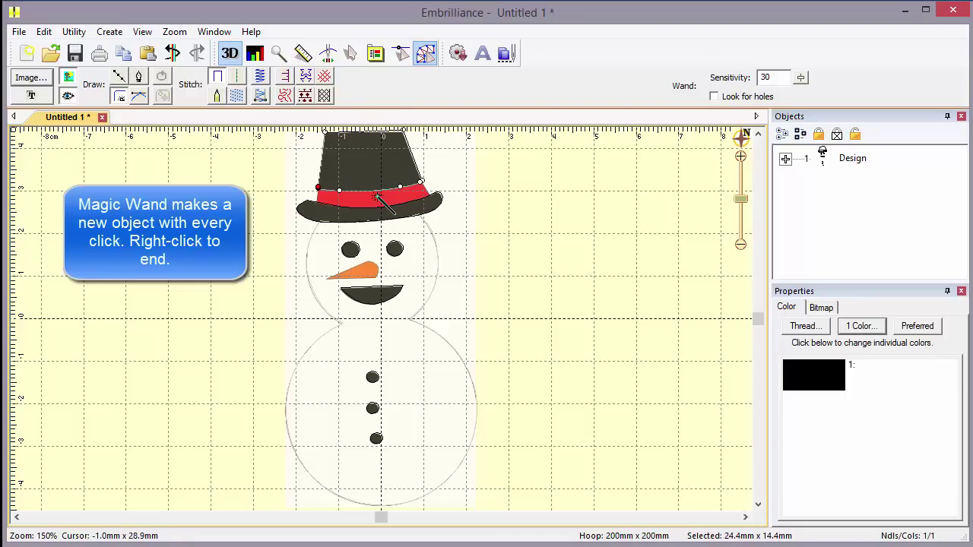
{"action": "left_click", "coordinate": [376, 197]}
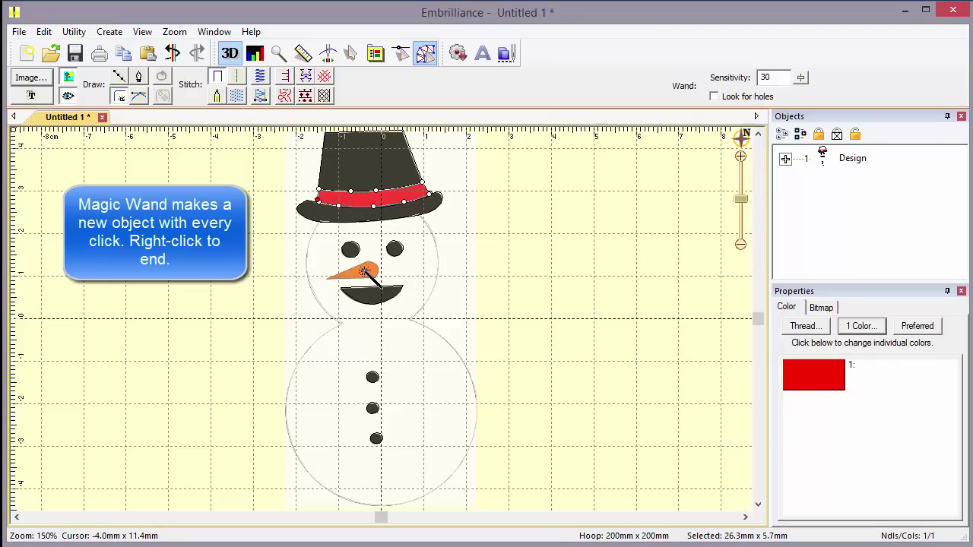
{"action": "left_click", "coordinate": [364, 272]}
{"action": "right_click", "coordinate": [447, 279]}
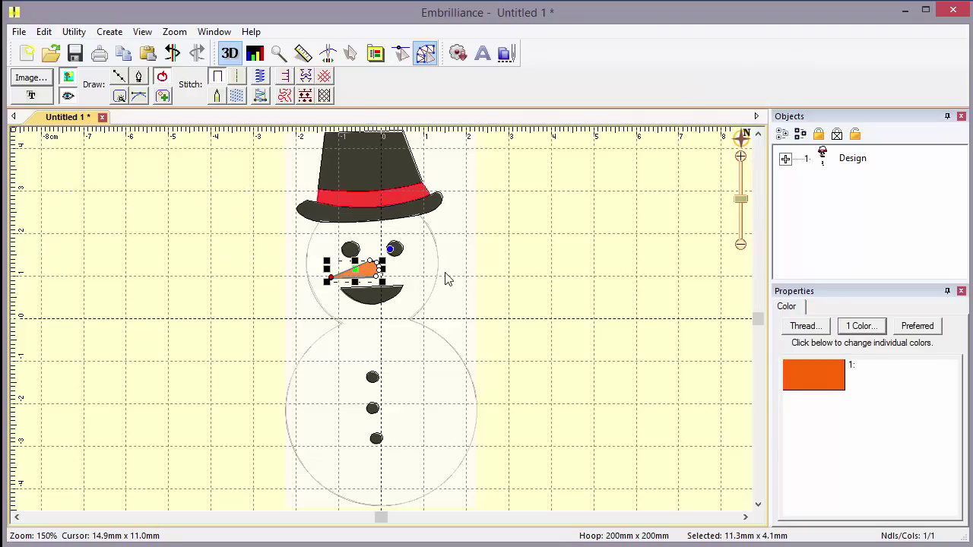
Expand the Design in the Objects list and select the SnowmanL1L1 picture row
{"action": "left_click", "coordinate": [786, 160]}
{"action": "mouse_move", "coordinate": [961, 176]}
{"action": "left_mouse_down"}
{"action": "mouse_move", "coordinate": [963, 236]}
{"action": "mouse_move", "coordinate": [963, 169]}
{"action": "left_mouse_up"}
{"action": "left_click", "coordinate": [868, 187]}
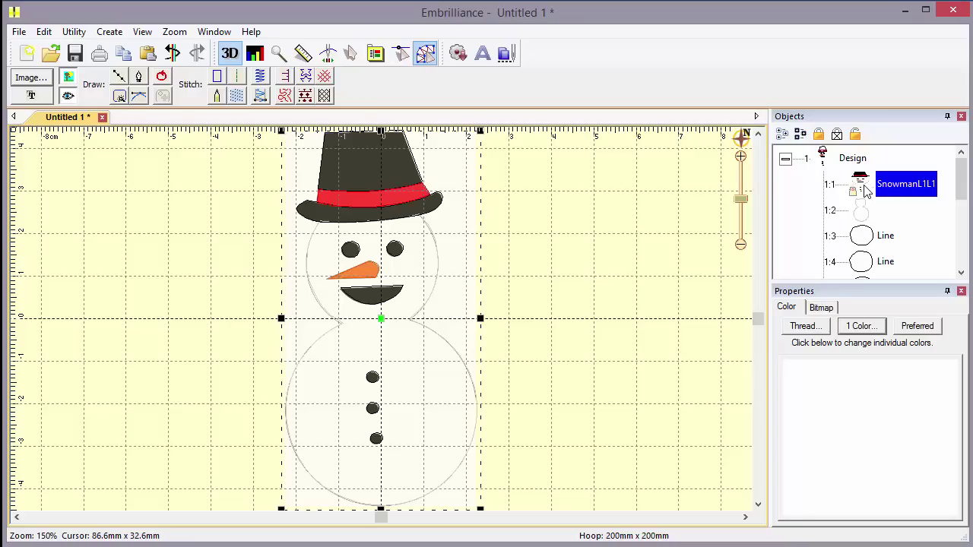
Copy the mouth shape and Paste Over it directly after the body outline
{"action": "left_click", "coordinate": [862, 214]}
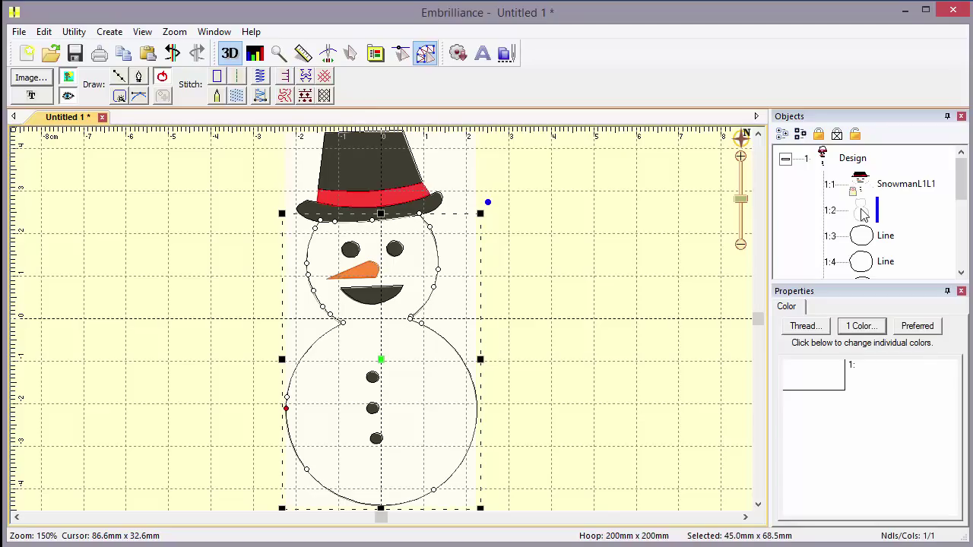
{"action": "left_click", "coordinate": [375, 296]}
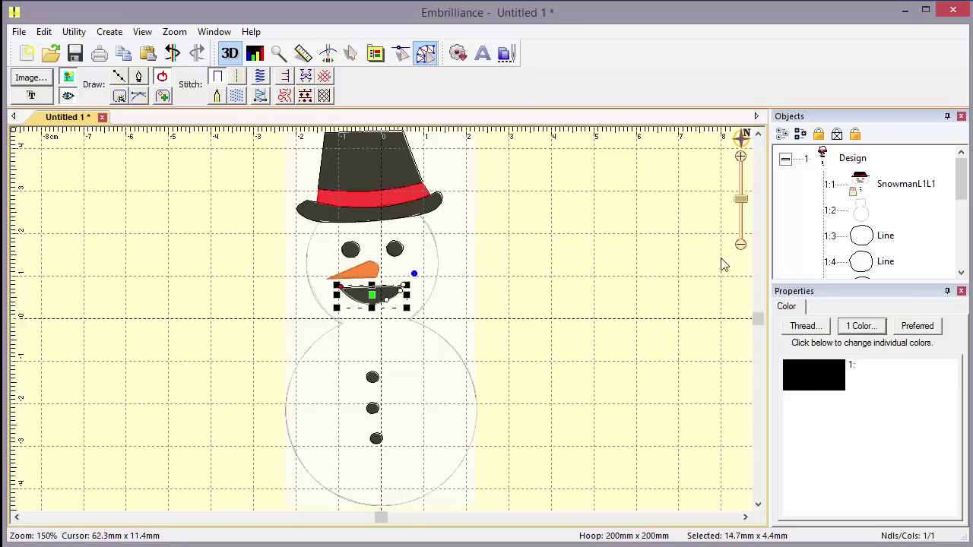
{"action": "left_click_drag", "start_coordinate": [962, 192], "coordinate": [959, 212]}
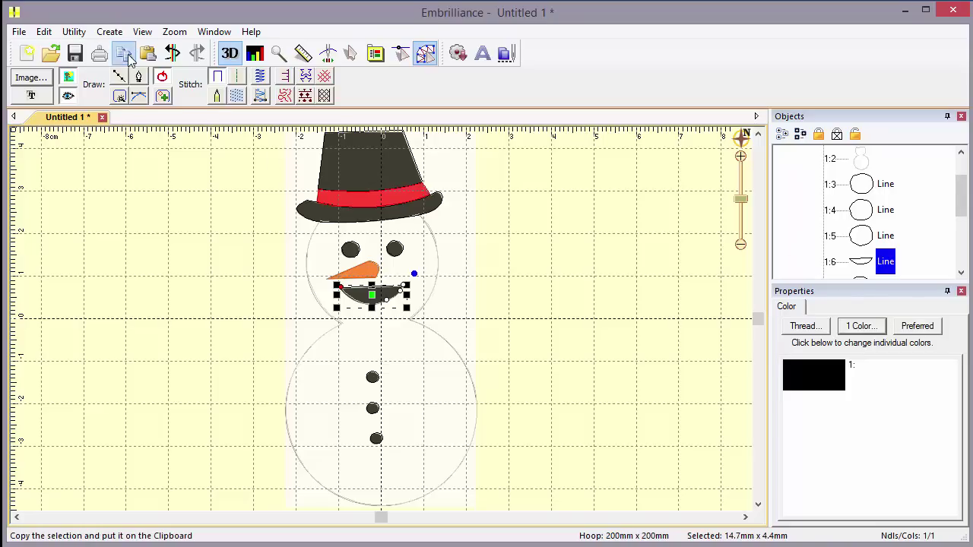
{"action": "left_click", "coordinate": [864, 162]}
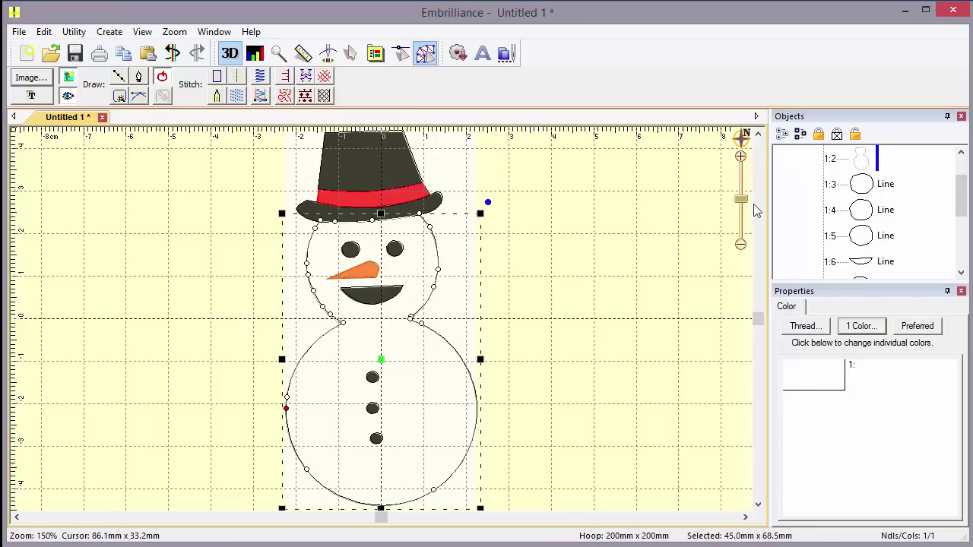
{"action": "right_click", "coordinate": [428, 299]}
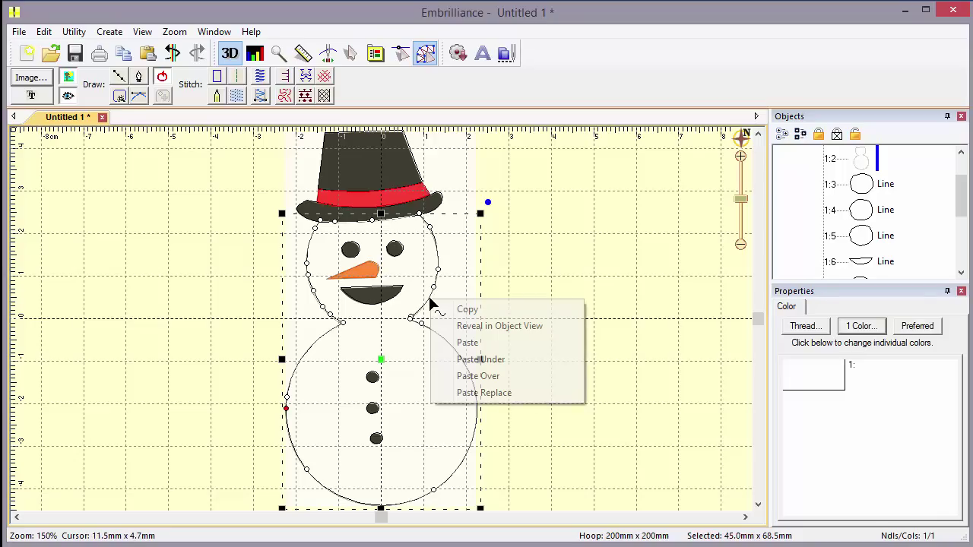
{"action": "left_click", "coordinate": [490, 379]}
Select the body outline with the mouth copy and apply Outline > Combine Holes
{"action": "left_click_drag", "start_coordinate": [960, 193], "coordinate": [960, 176]}
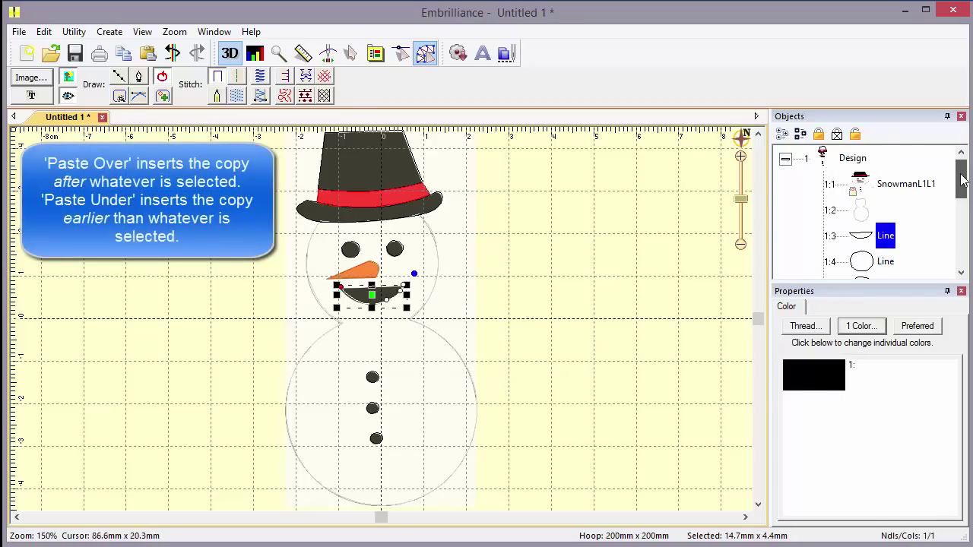
{"action": "left_click", "coordinate": [859, 220], "text": "shift"}
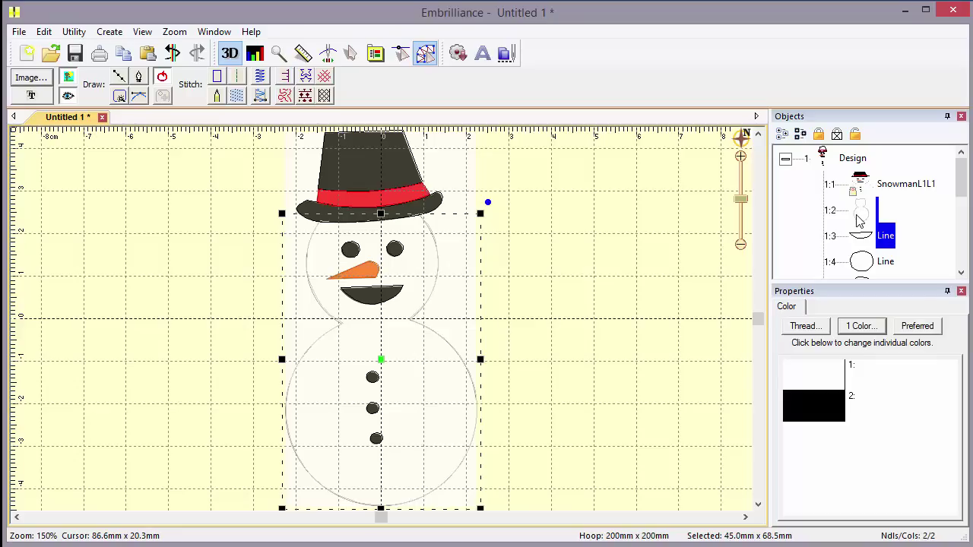
{"action": "left_click", "coordinate": [110, 34]}
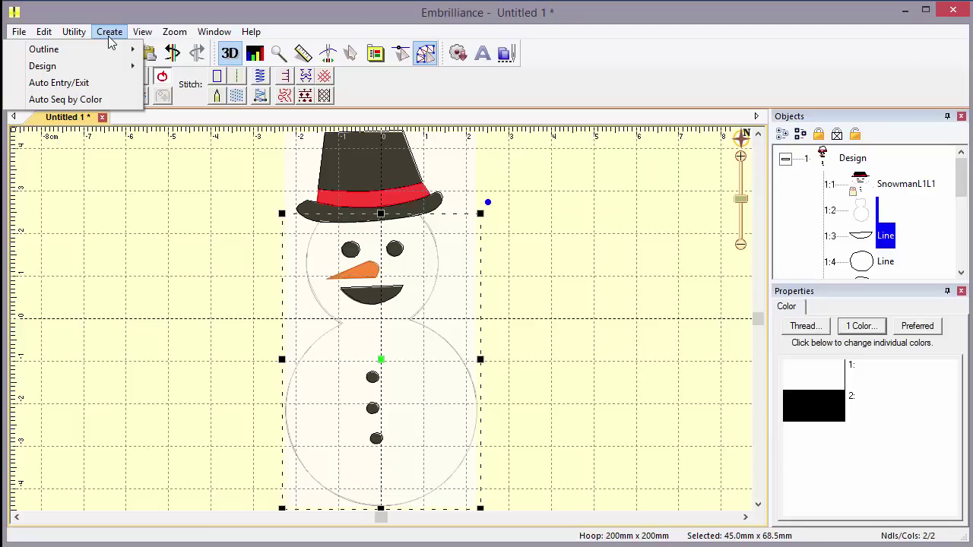
{"action": "mouse_move", "coordinate": [103, 50]}
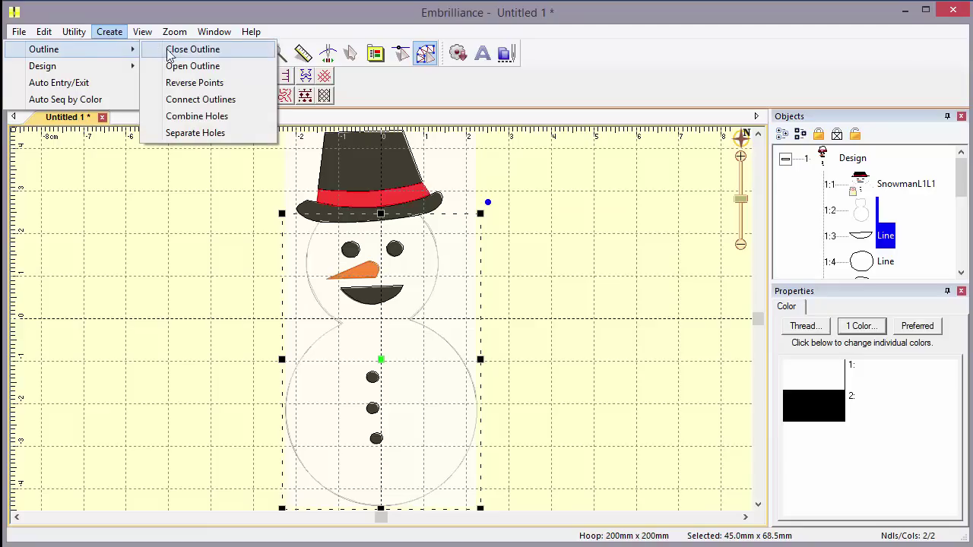
{"action": "left_click", "coordinate": [196, 116]}
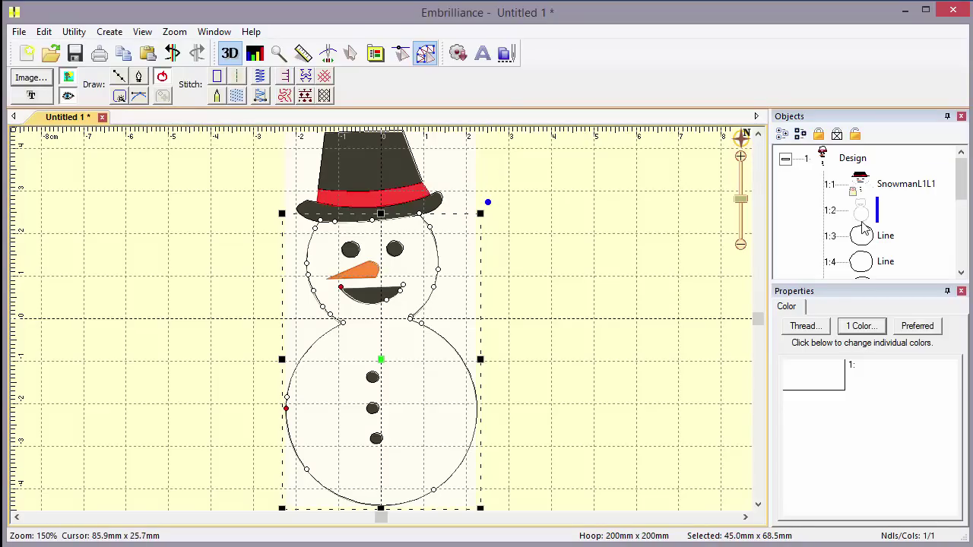
Make the body a tatami fill with tilted stitch angle and Perpendicular underlay
{"action": "left_click", "coordinate": [237, 97]}
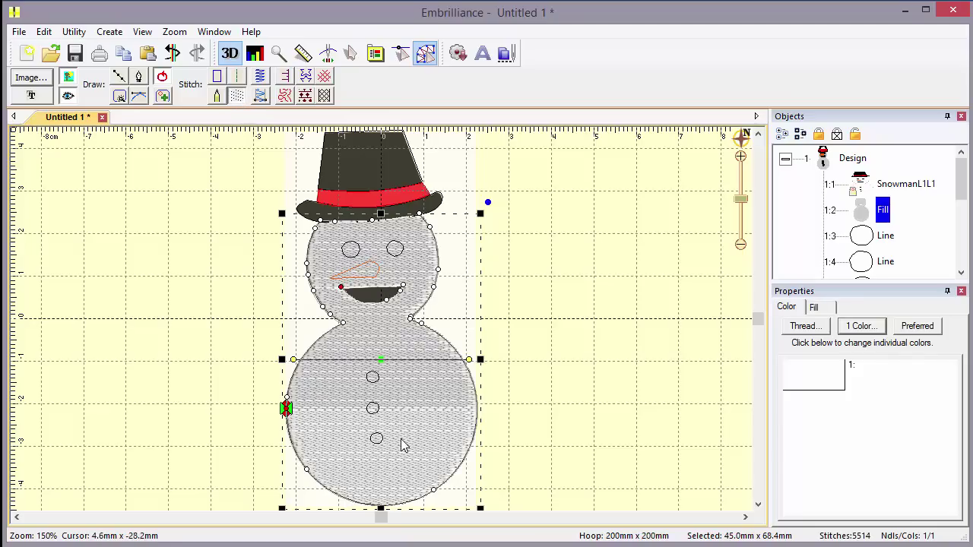
{"action": "left_click_drag", "start_coordinate": [470, 360], "coordinate": [460, 335]}
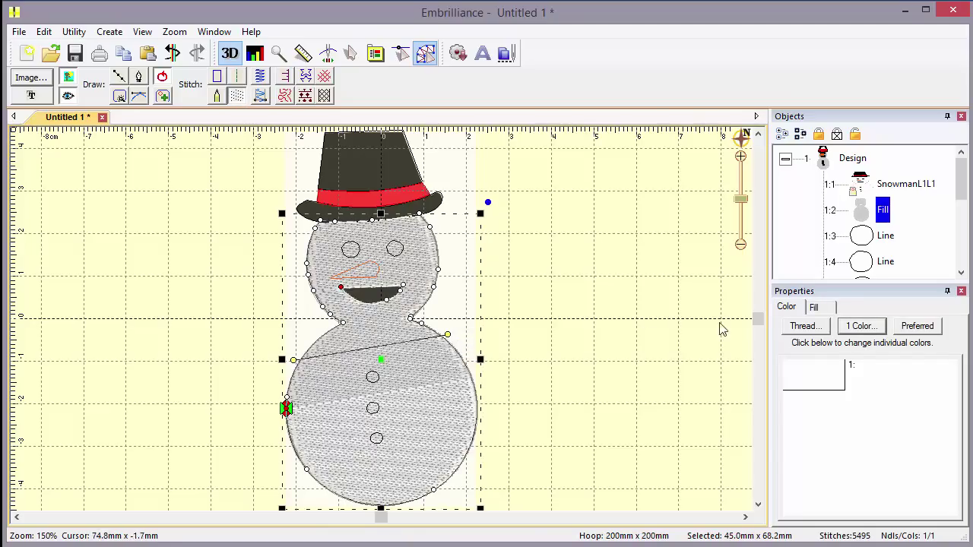
{"action": "left_click", "coordinate": [813, 308]}
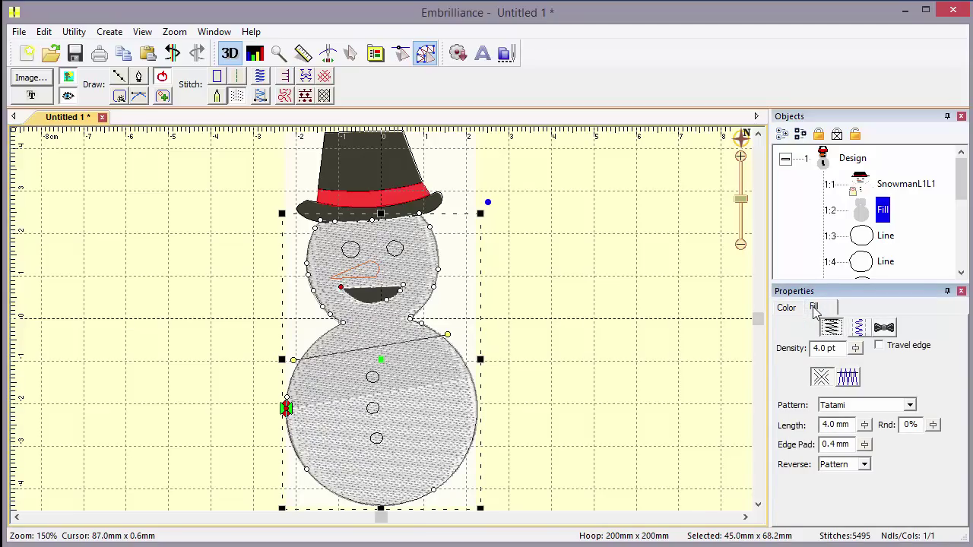
{"action": "left_click", "coordinate": [857, 328]}
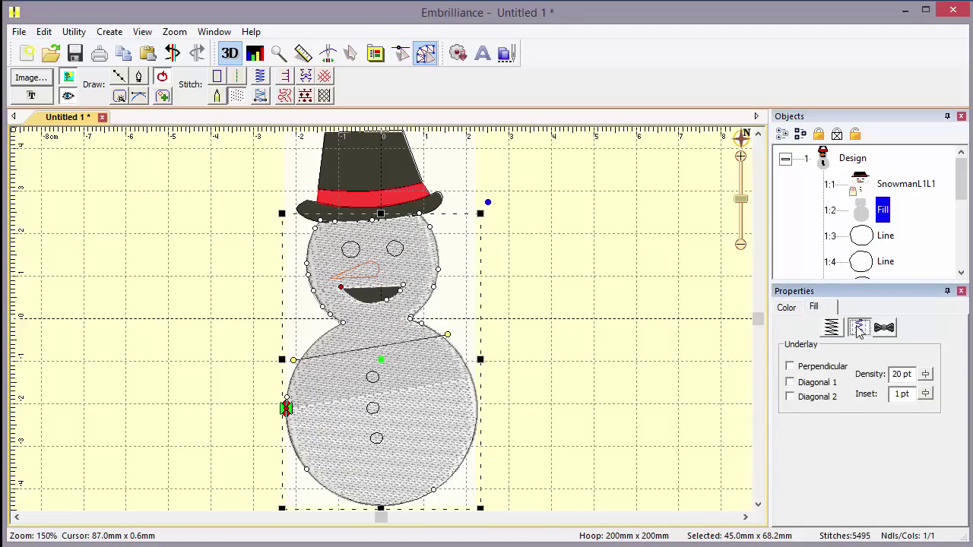
{"action": "left_click", "coordinate": [792, 368]}
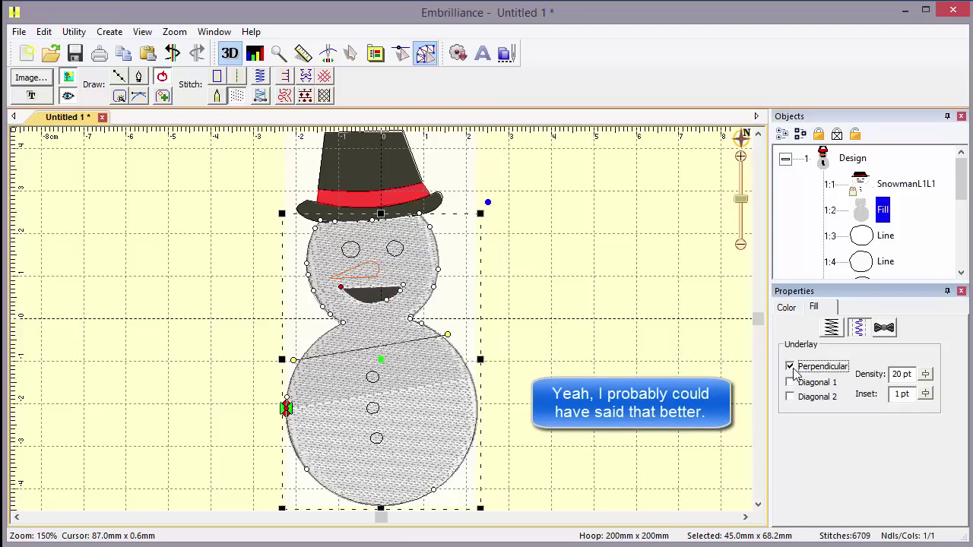
Select Lines 1:3 through 1:12 excluding hat crown 1:10, and make them satin columns
{"action": "left_click", "coordinate": [523, 336]}
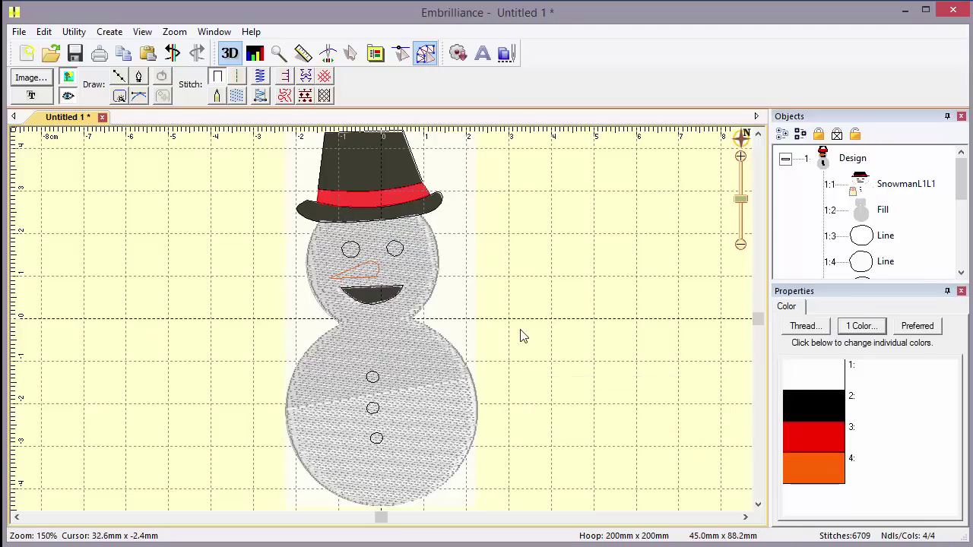
{"action": "left_click", "coordinate": [865, 242]}
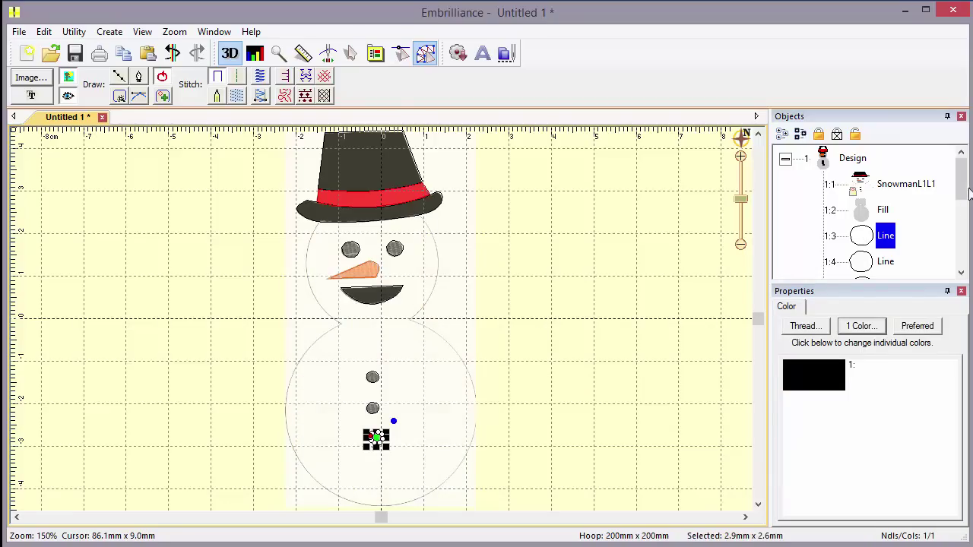
{"action": "left_click_drag", "start_coordinate": [967, 194], "coordinate": [962, 258]}
{"action": "left_click", "coordinate": [880, 263], "text": "shift"}
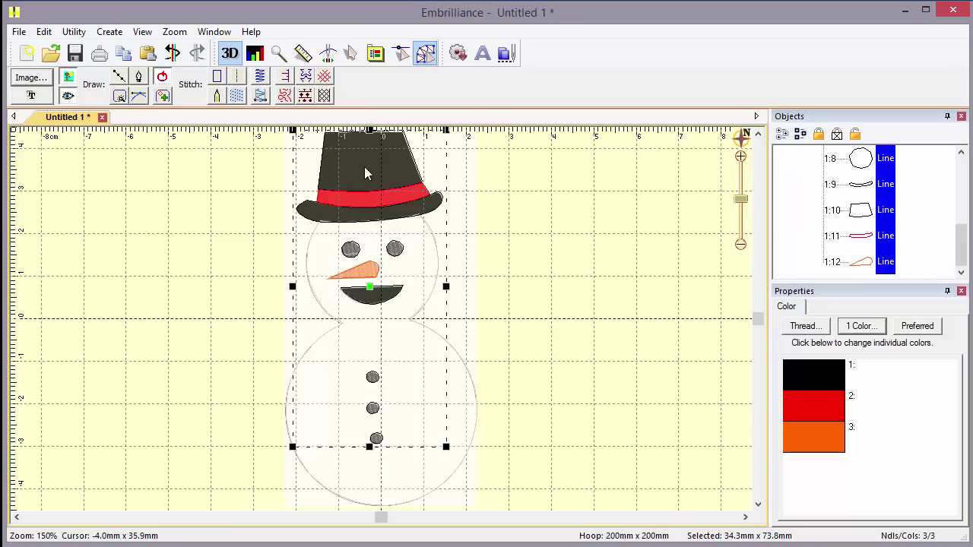
{"action": "left_click", "coordinate": [859, 212], "text": "ctrl"}
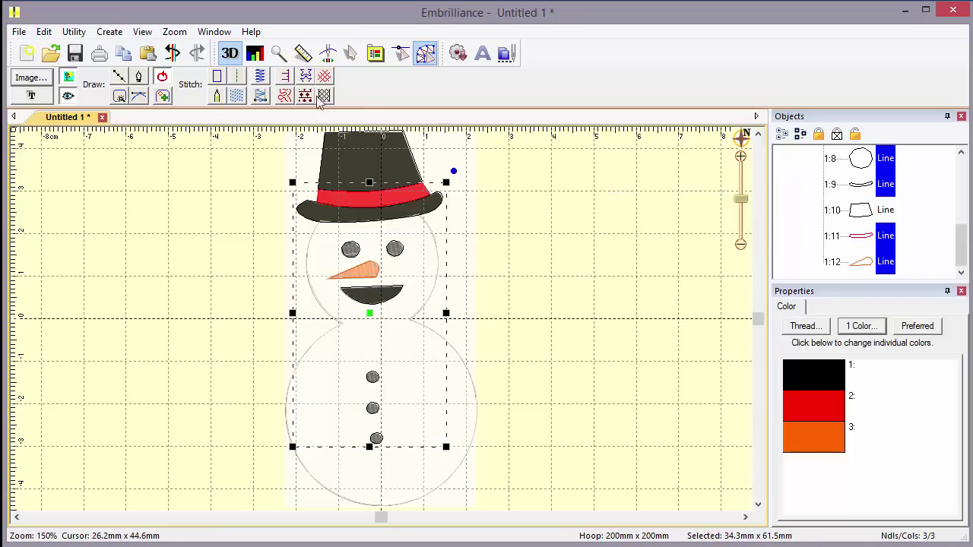
{"action": "left_click", "coordinate": [261, 96]}
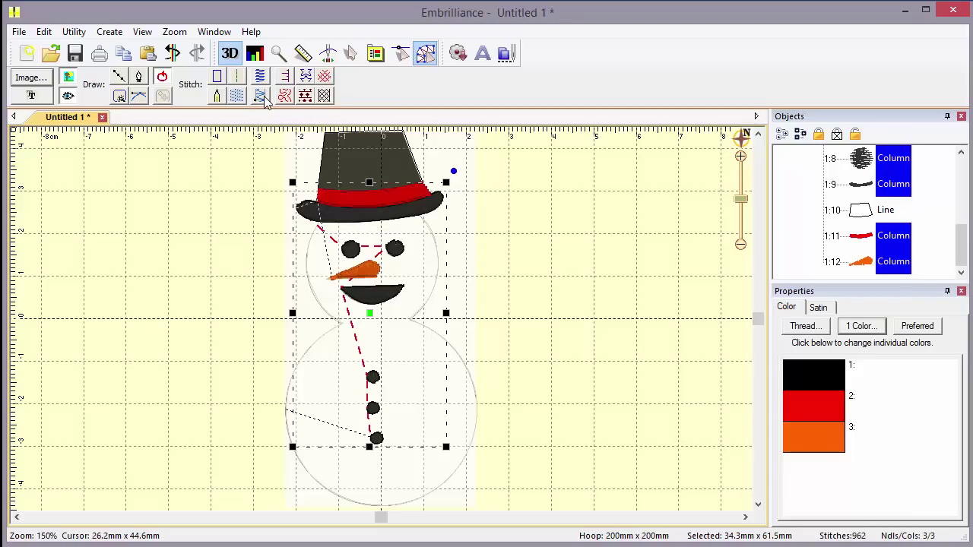
Convert hat crown object 1:10 to a fill stitch, then deselect everything
{"action": "left_click", "coordinate": [867, 215]}
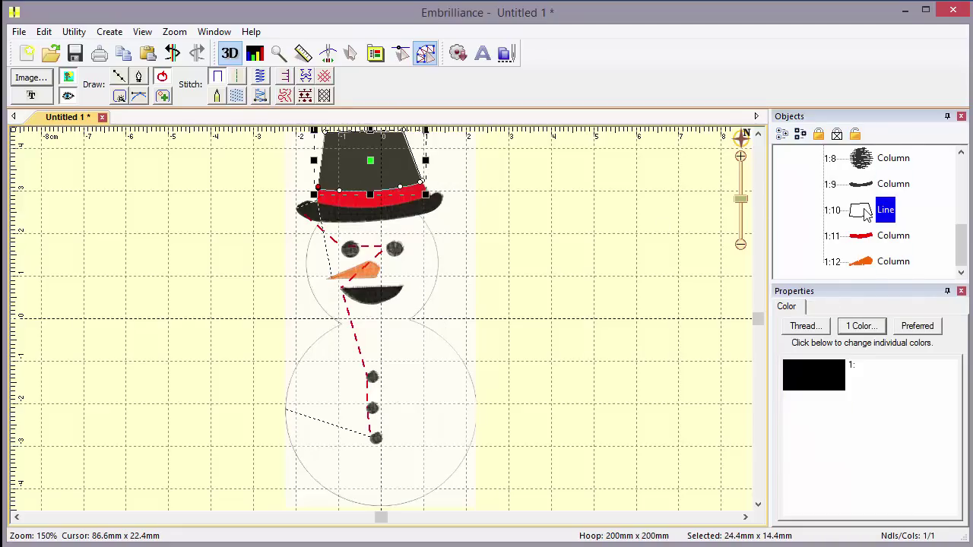
{"action": "left_click", "coordinate": [237, 96]}
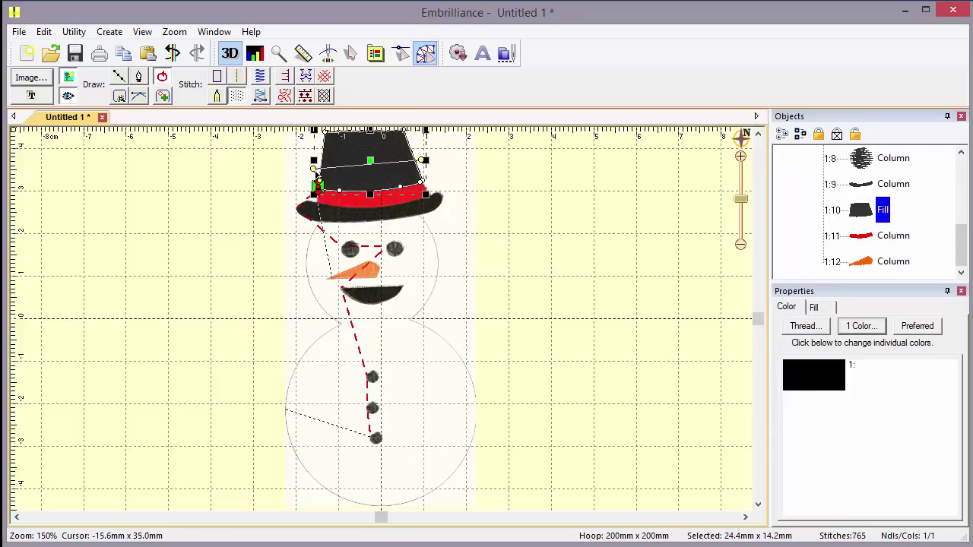
{"action": "left_click", "coordinate": [509, 237]}
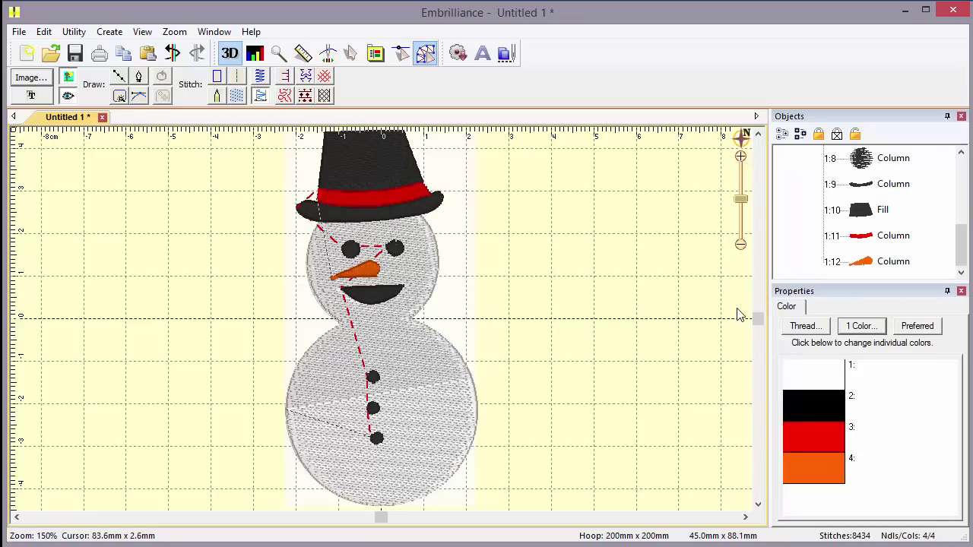
Run the Stitch Simulator at a faster speed through all 8433 stitches
{"action": "left_click", "coordinate": [328, 53]}
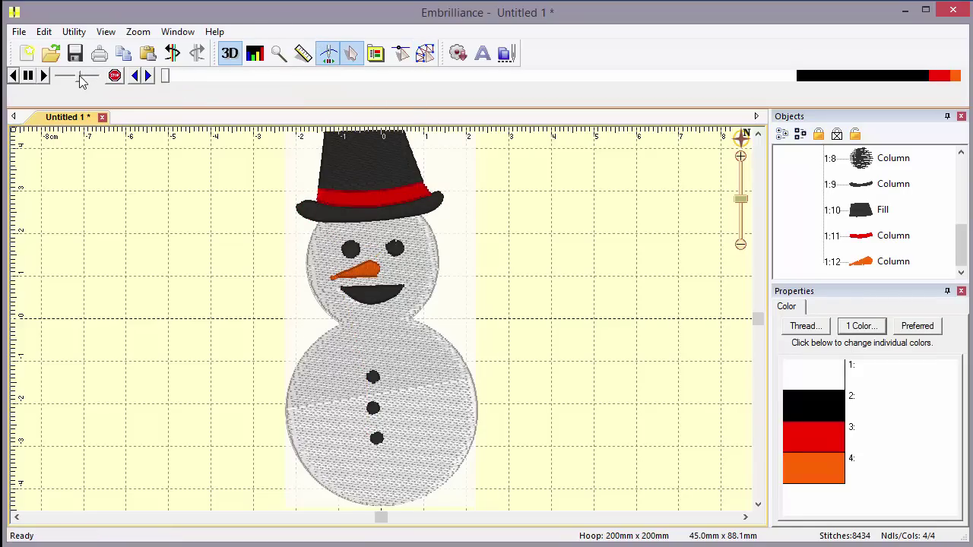
{"action": "left_click_drag", "start_coordinate": [77, 78], "coordinate": [88, 80]}
{"action": "left_click", "coordinate": [44, 76]}
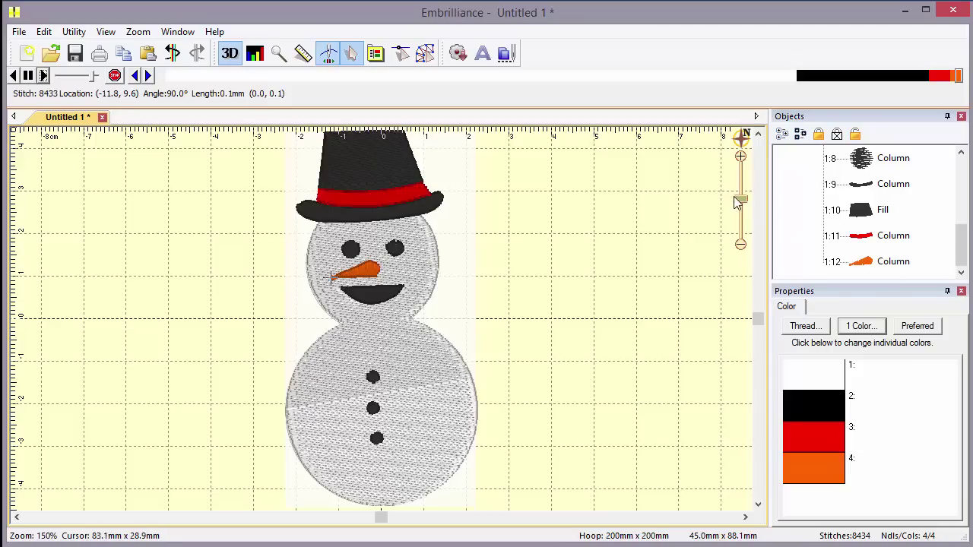
Return to Create Designs, toggle the background image, and zoom to 600% on the hat band gap
{"action": "left_click_drag", "start_coordinate": [740, 199], "coordinate": [741, 192]}
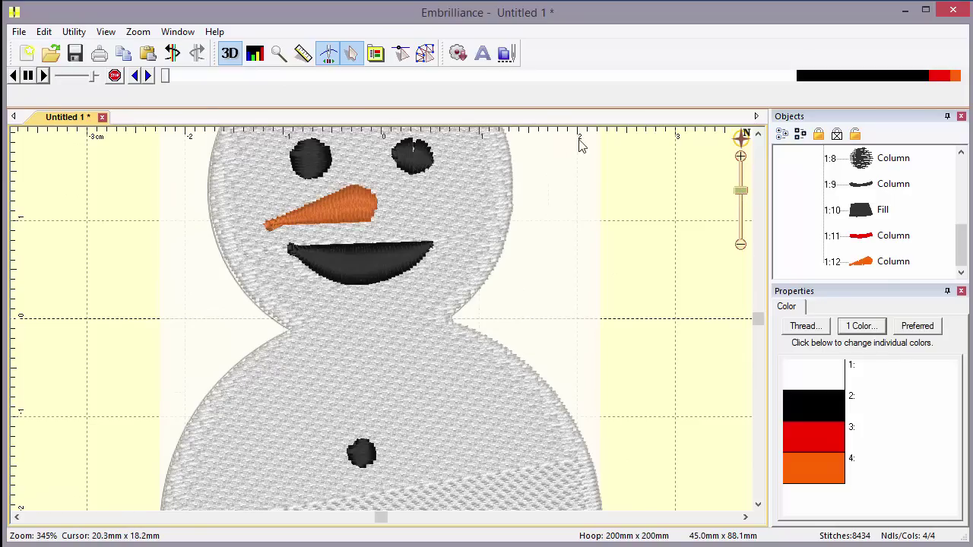
{"action": "scroll", "coordinate": [563, 159], "scroll_direction": "down", "scroll_amount": 1}
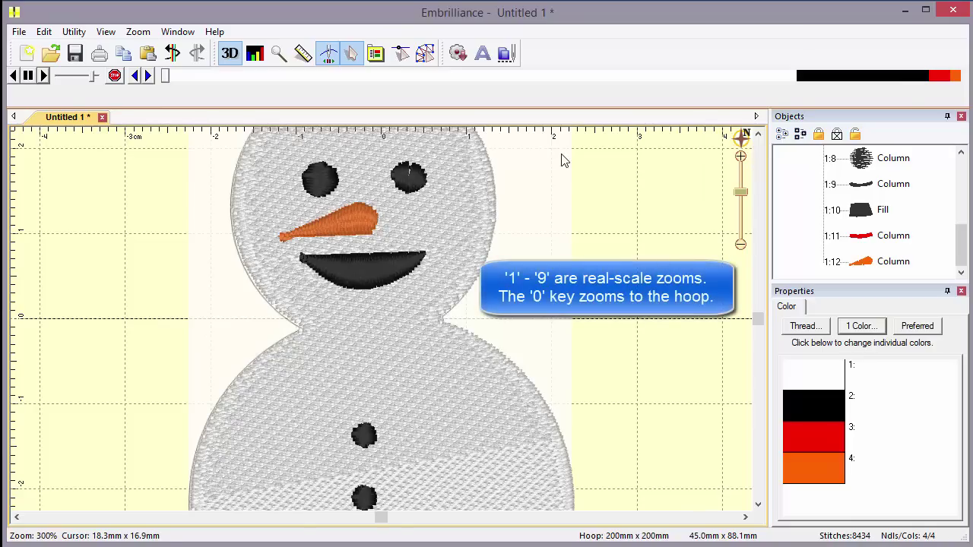
{"action": "left_click_drag", "start_coordinate": [760, 318], "coordinate": [766, 274]}
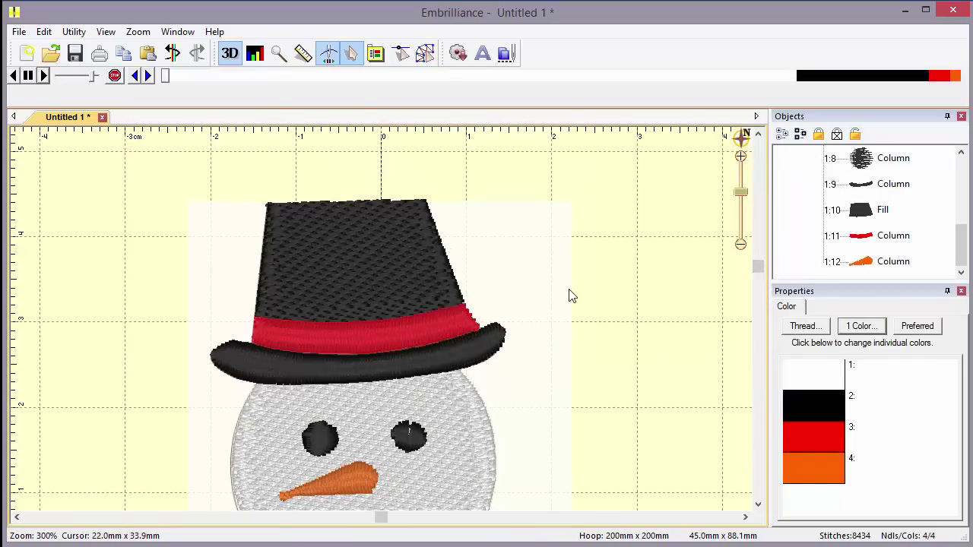
{"action": "left_click", "coordinate": [426, 56]}
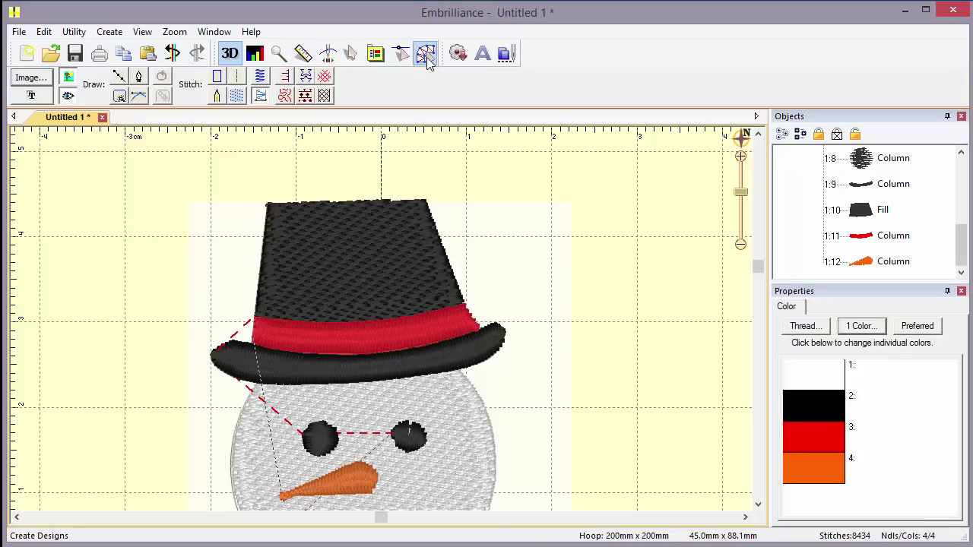
{"action": "left_click", "coordinate": [67, 78]}
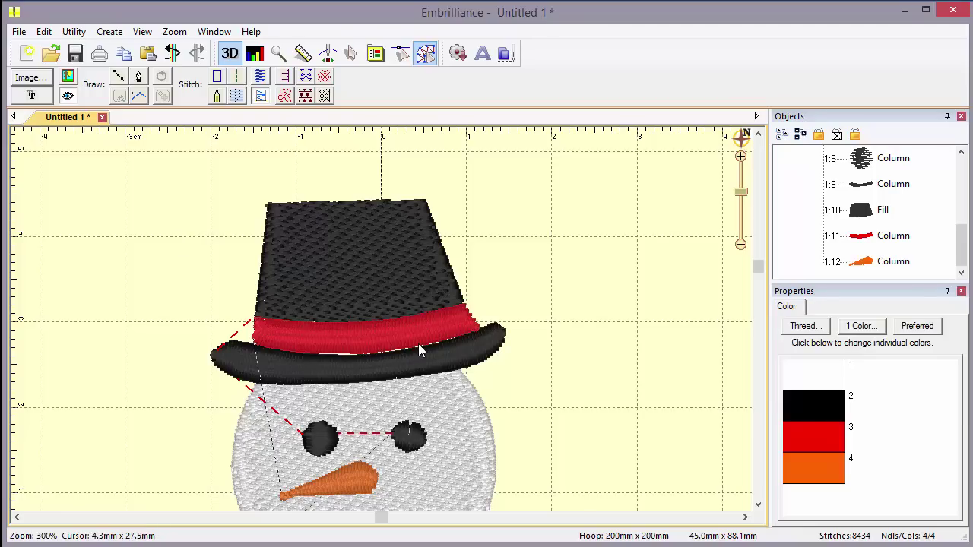
{"action": "scroll", "coordinate": [418, 346], "scroll_direction": "up", "scroll_amount": 3}
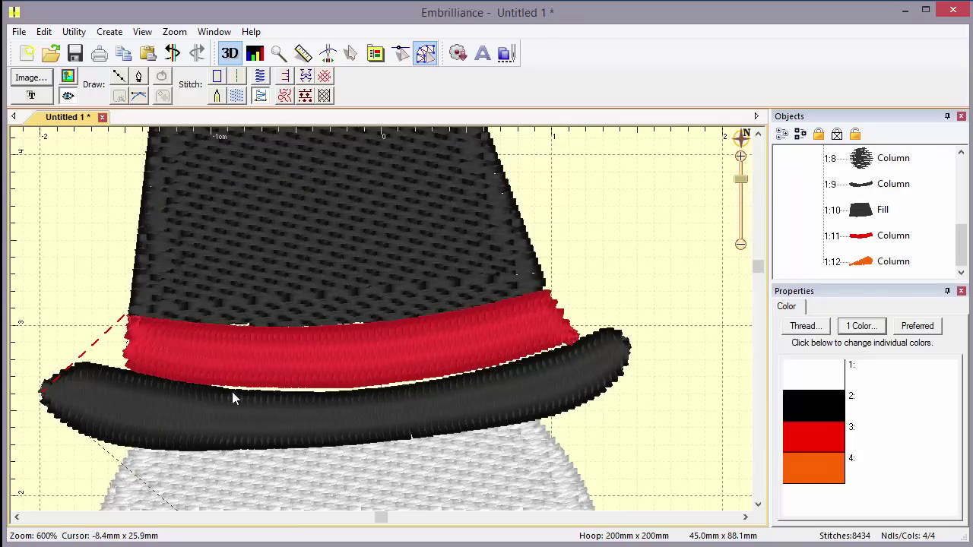
Reshape the red hat band column, pulling its edges and both ends down onto the black brim
{"action": "left_click", "coordinate": [418, 373]}
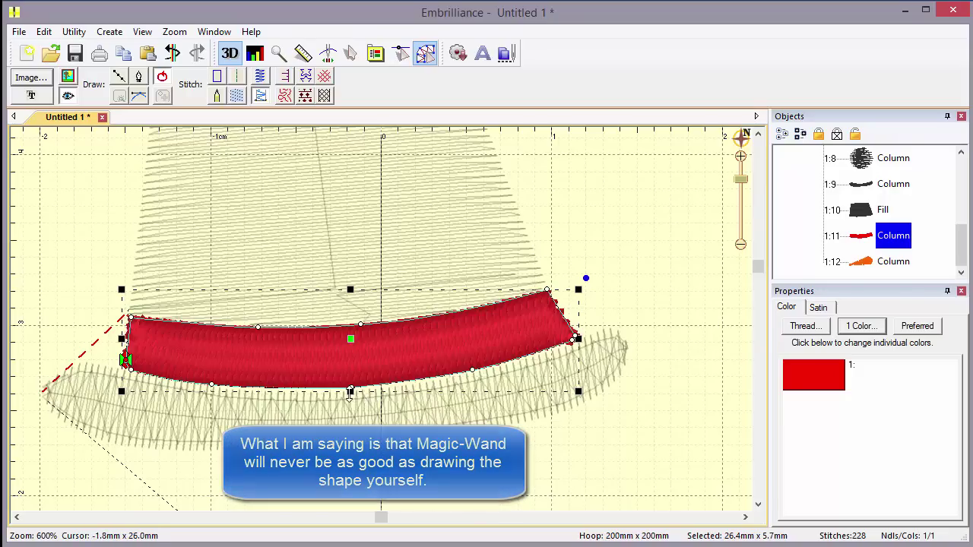
{"action": "left_click_drag", "start_coordinate": [352, 392], "coordinate": [349, 405]}
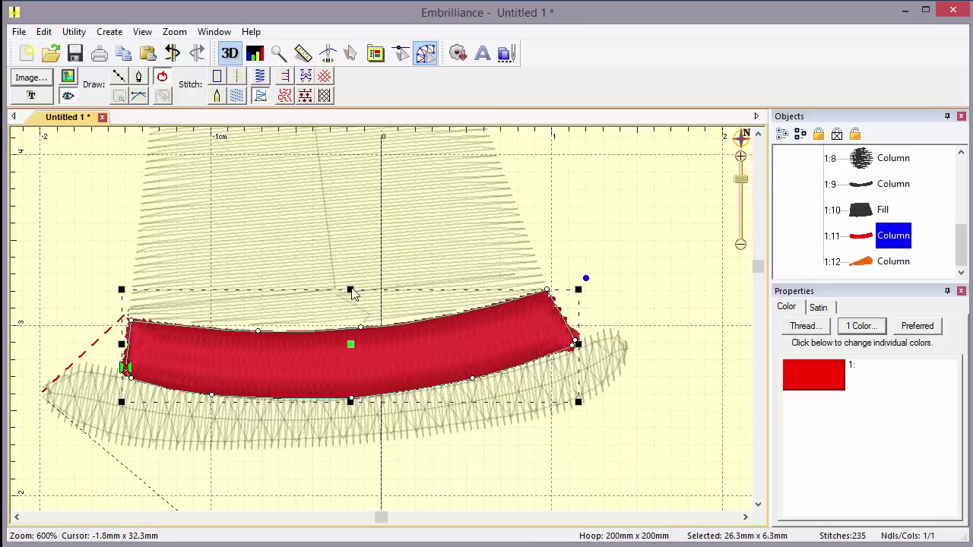
{"action": "left_click_drag", "start_coordinate": [350, 290], "coordinate": [352, 270]}
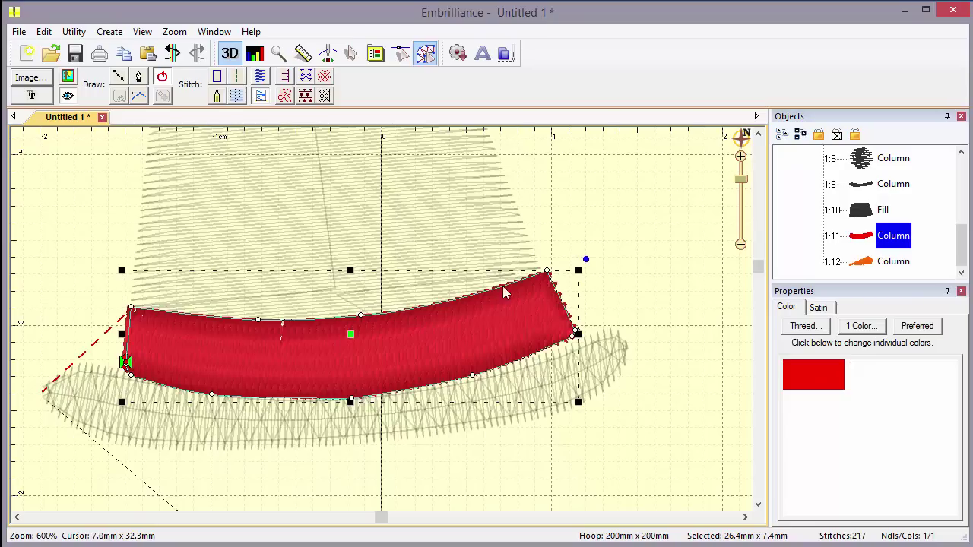
{"action": "left_click_drag", "start_coordinate": [548, 275], "coordinate": [547, 289]}
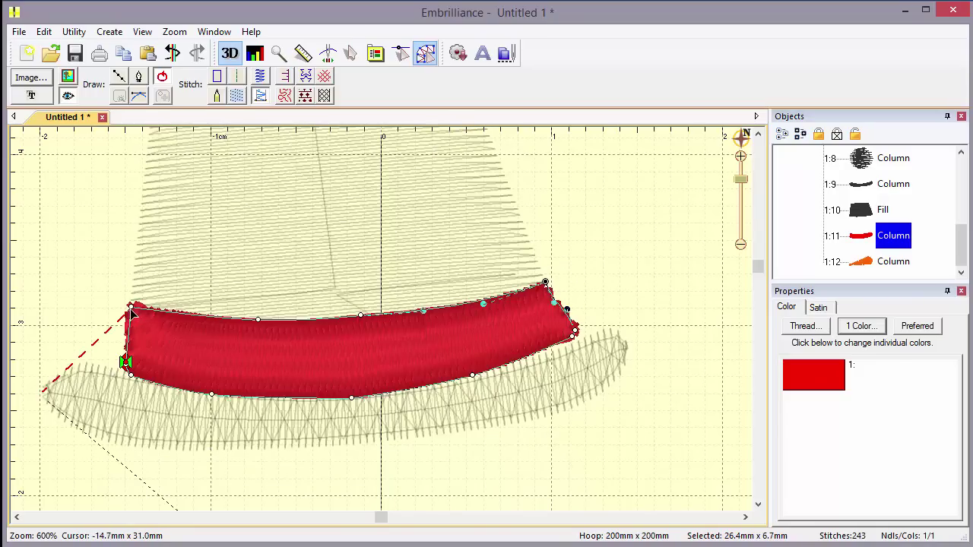
{"action": "mouse_move", "coordinate": [130, 310]}
{"action": "left_mouse_down"}
{"action": "mouse_move", "coordinate": [131, 330]}
{"action": "mouse_move", "coordinate": [126, 311]}
{"action": "left_mouse_up"}
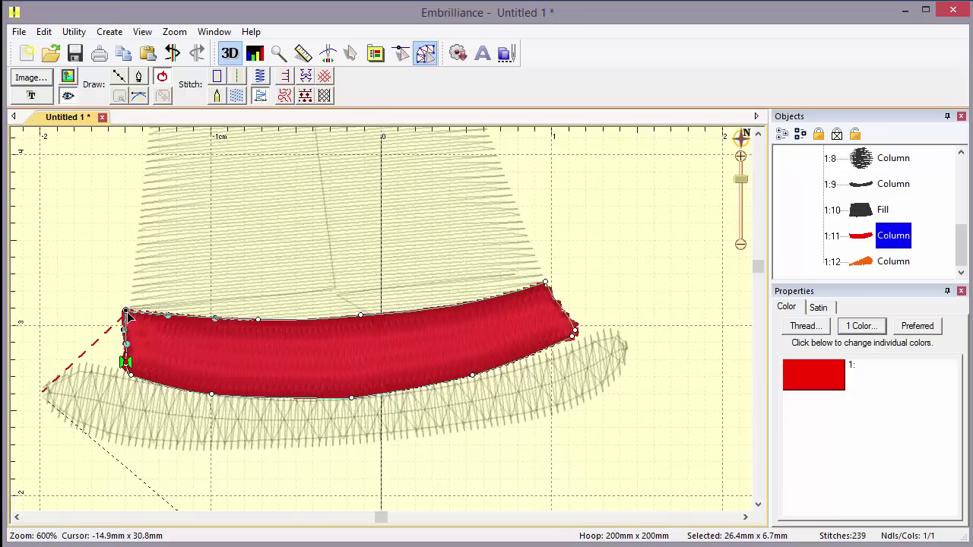
{"action": "left_click", "coordinate": [575, 340]}
{"action": "left_click_drag", "start_coordinate": [574, 340], "coordinate": [579, 344]}
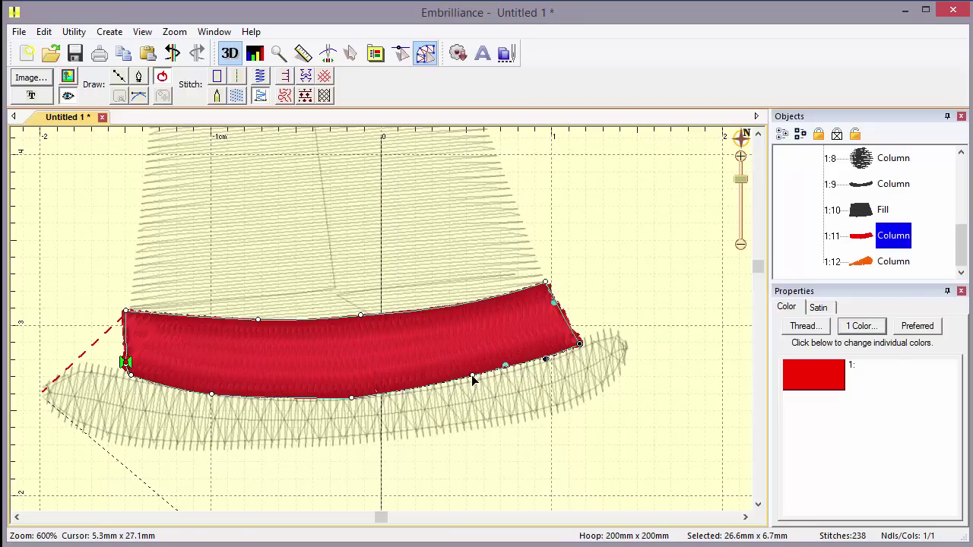
{"action": "left_click_drag", "start_coordinate": [472, 380], "coordinate": [468, 380]}
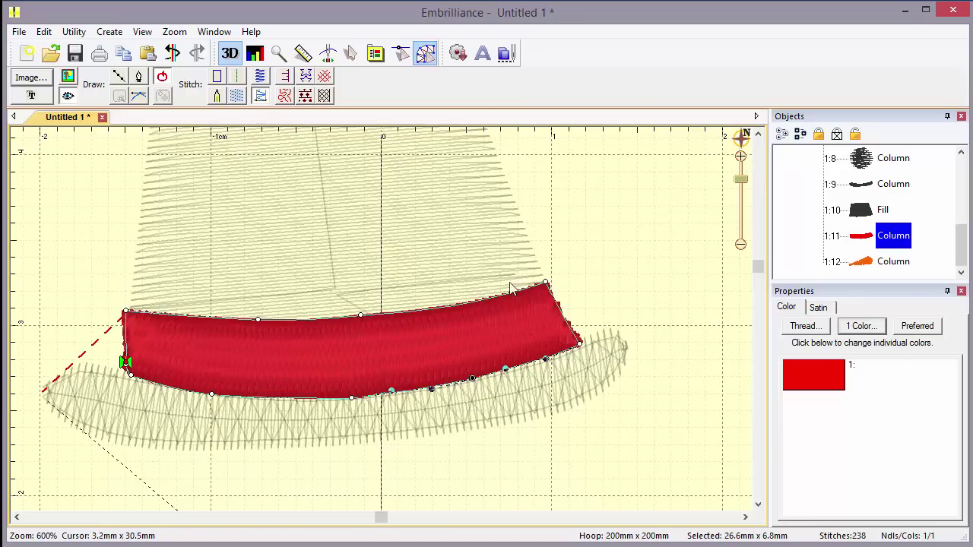
{"action": "left_click", "coordinate": [608, 241]}
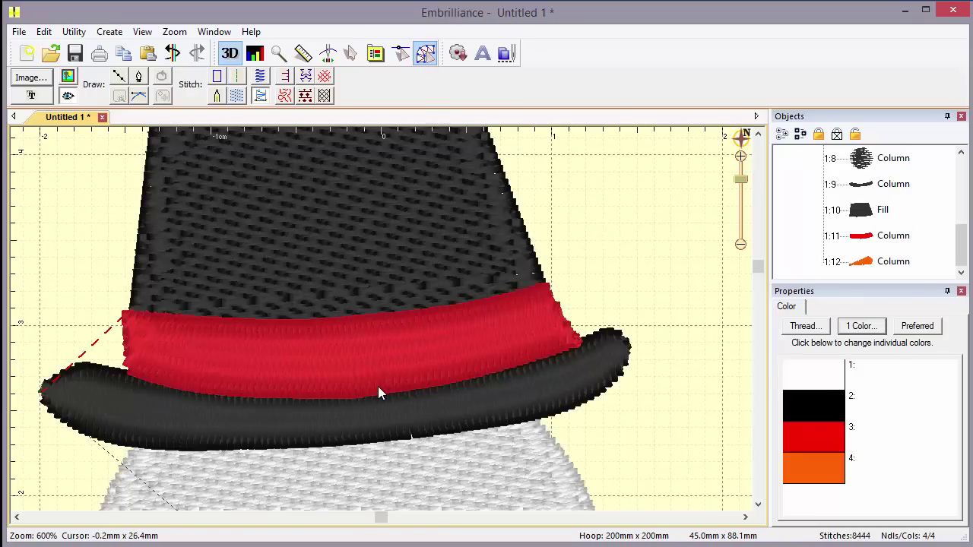
Zoom out to fit the complete snowman design, now 8444 stitches, in view
{"action": "scroll", "coordinate": [379, 389], "scroll_direction": "down", "scroll_amount": 3}
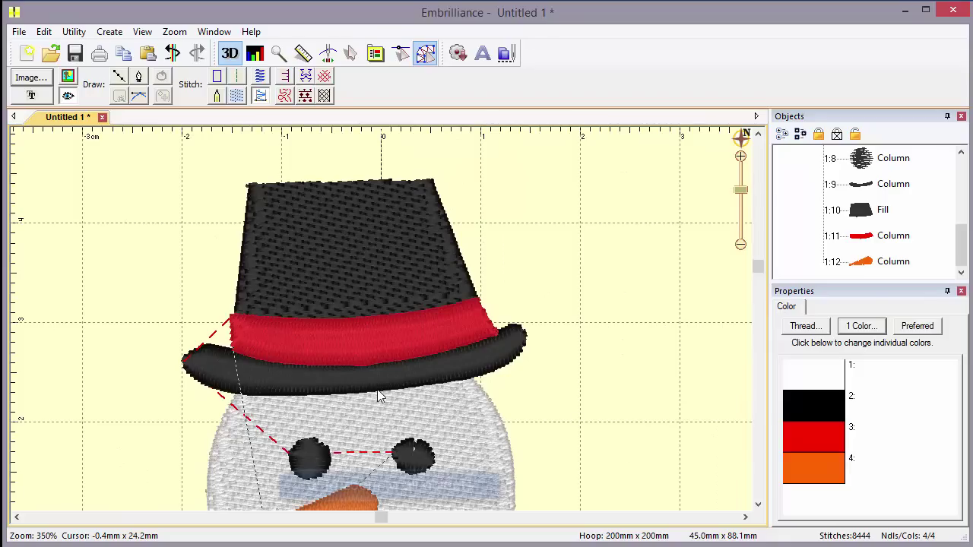
{"action": "key", "text": "a"}
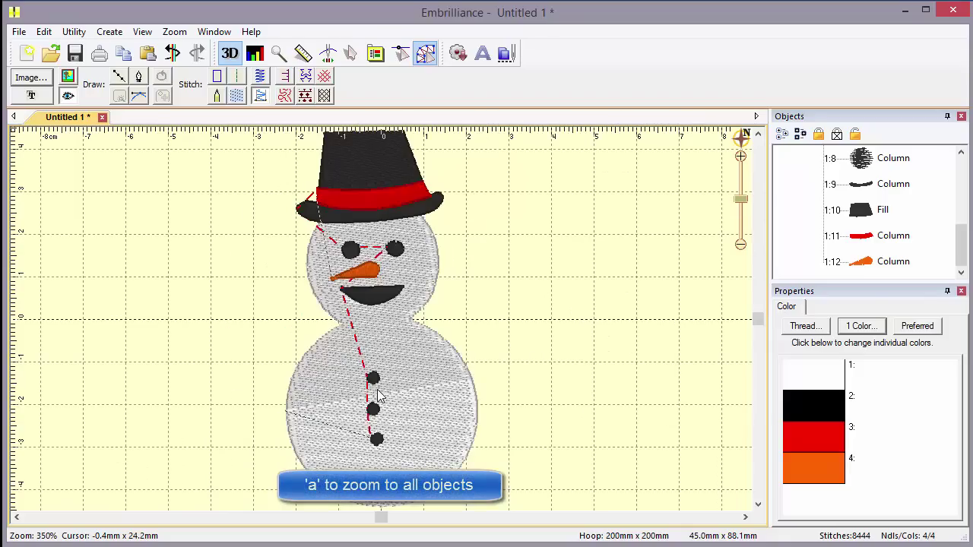